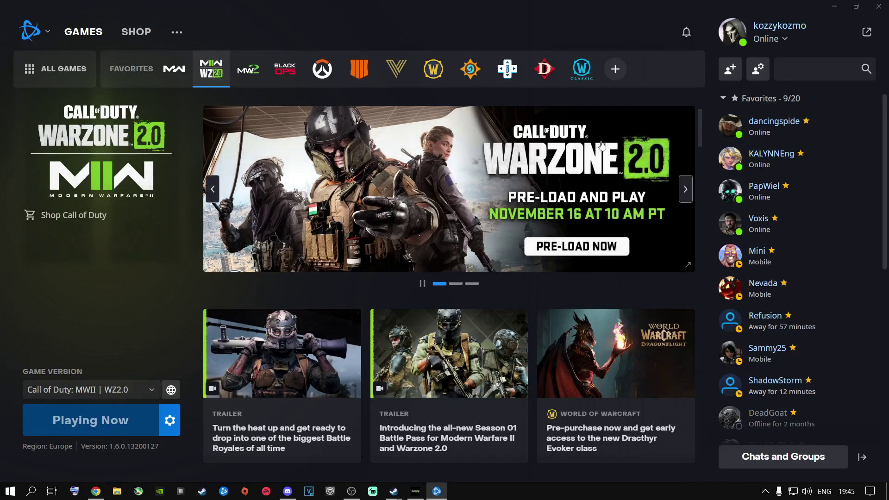
Start the express installation of GeForce Game Ready Driver version 526.86 in GeForce Experience.
left_click(835, 6)
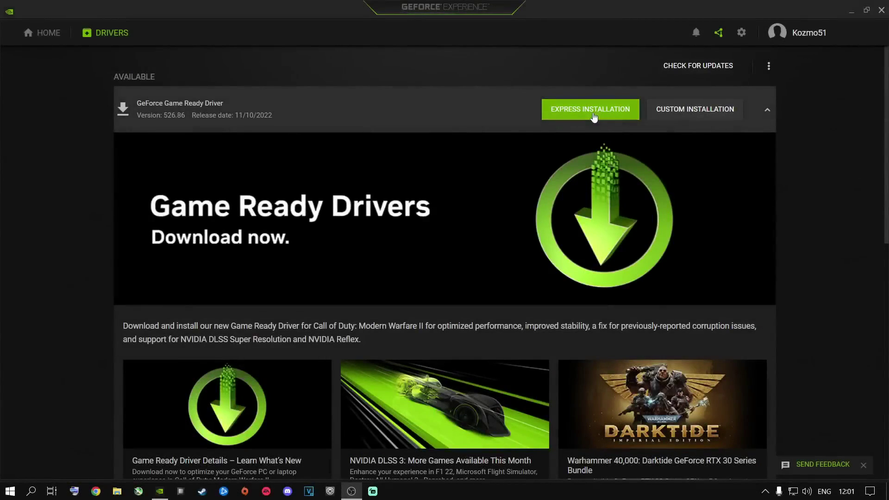
left_click(594, 117)
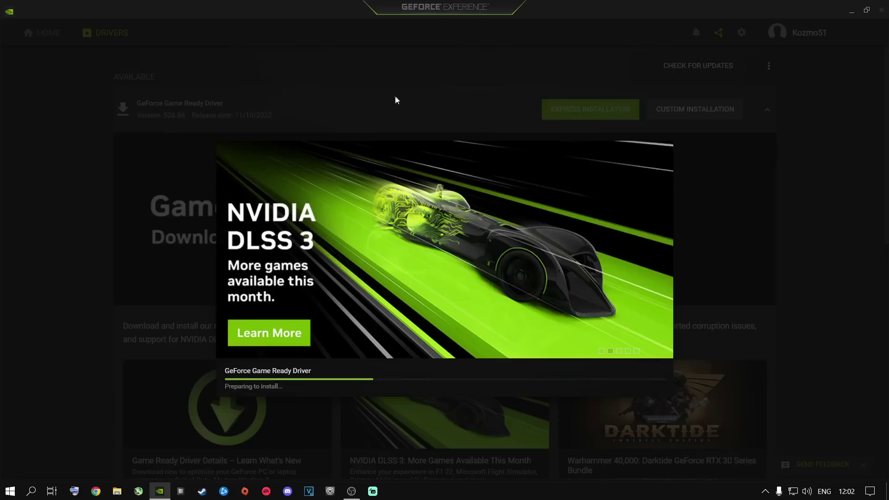
mouse_move(159, 496)
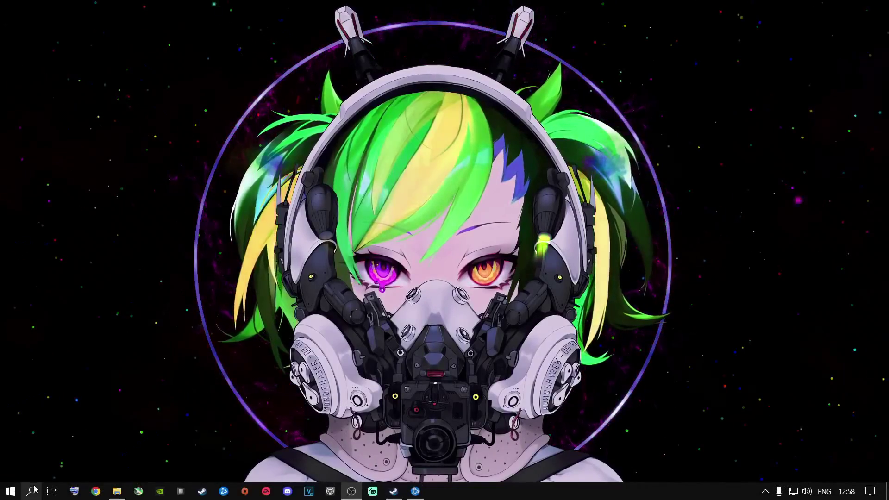
Open Windows Settings and check for Windows updates under Update & Security.
key("super+s")
type("settings")
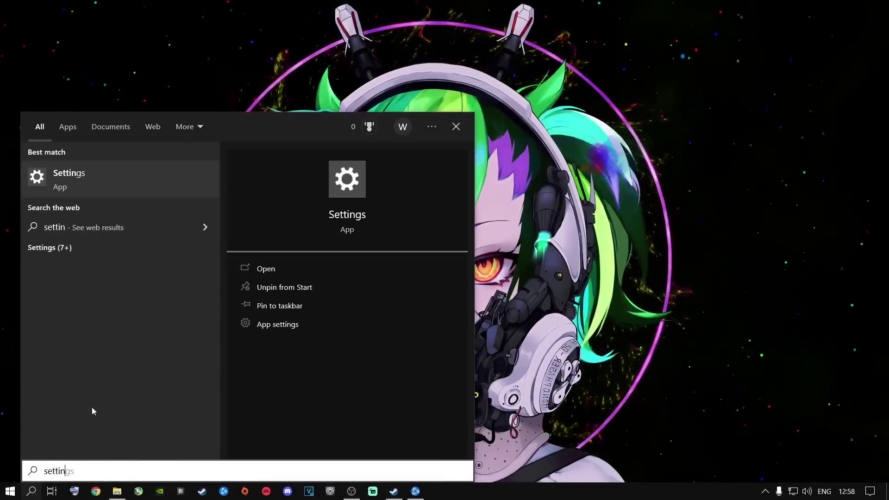
key("Return")
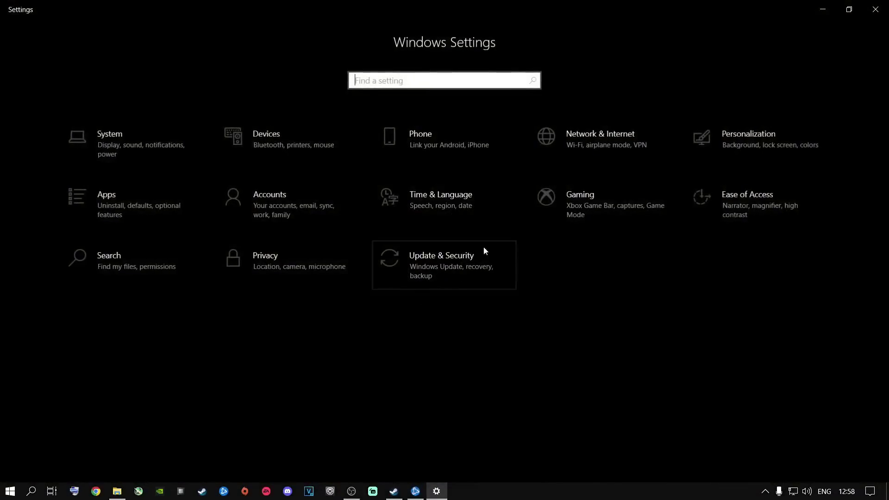
left_click(456, 271)
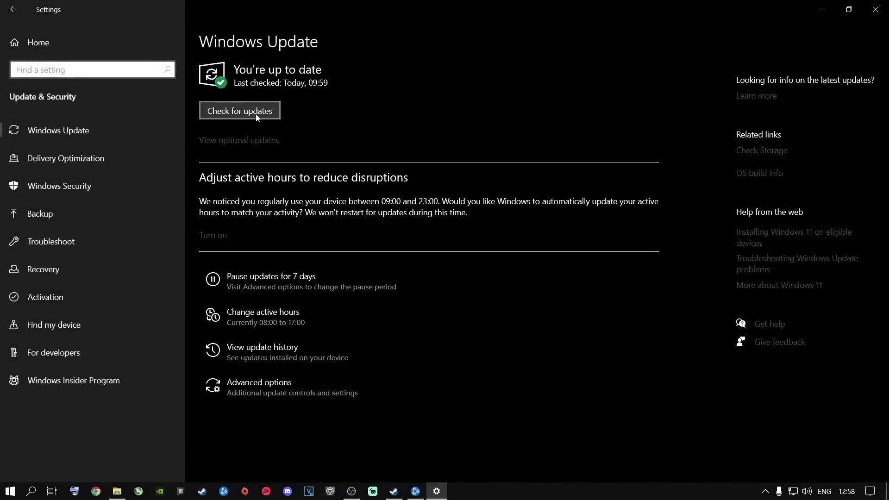
left_click(260, 113)
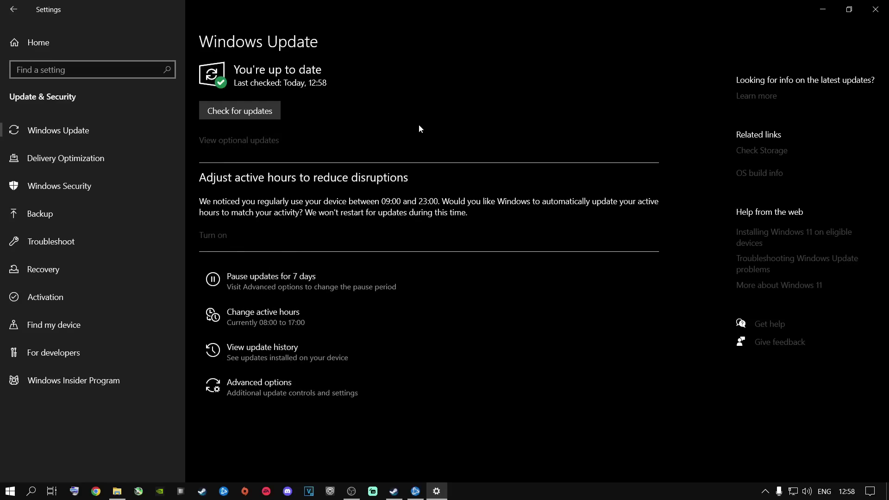
Turn off letting apps run in the background in the Windows privacy settings and review the app list.
left_click(64, 46)
left_click(272, 269)
scroll(94, 276, "down", 10)
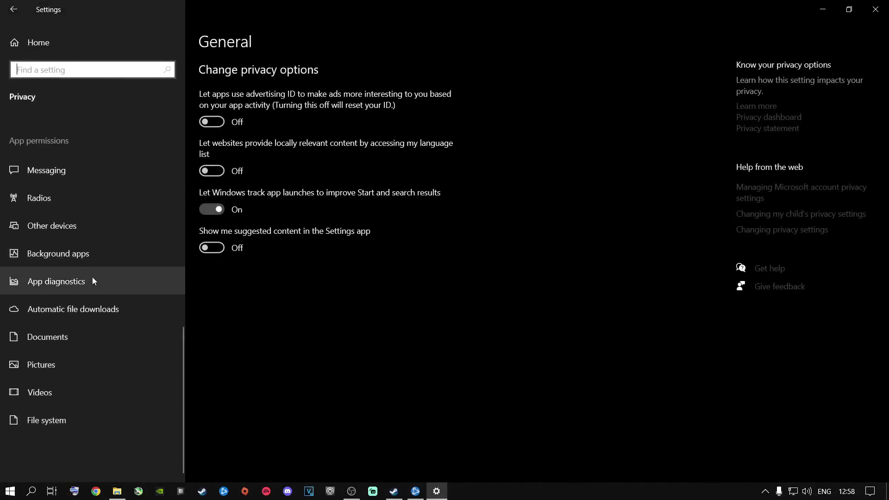
left_click(71, 253)
scroll(285, 231, "down", 15)
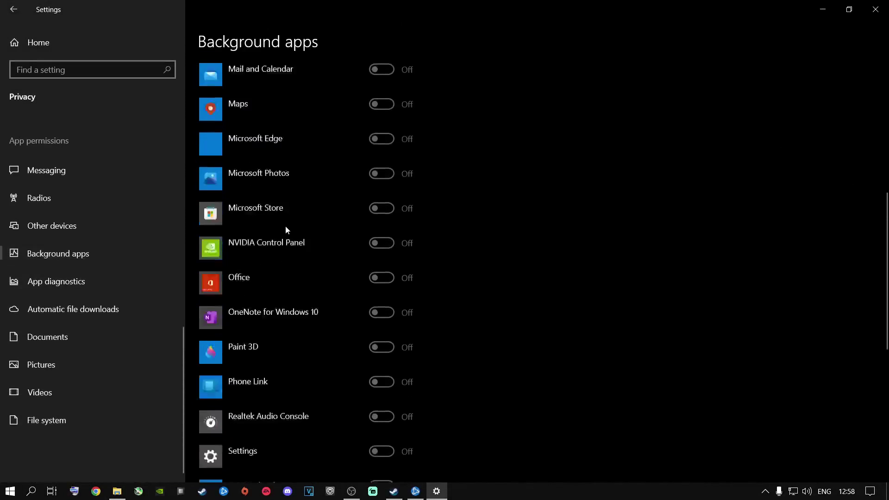
scroll(286, 230, "up", 15)
left_click(212, 111)
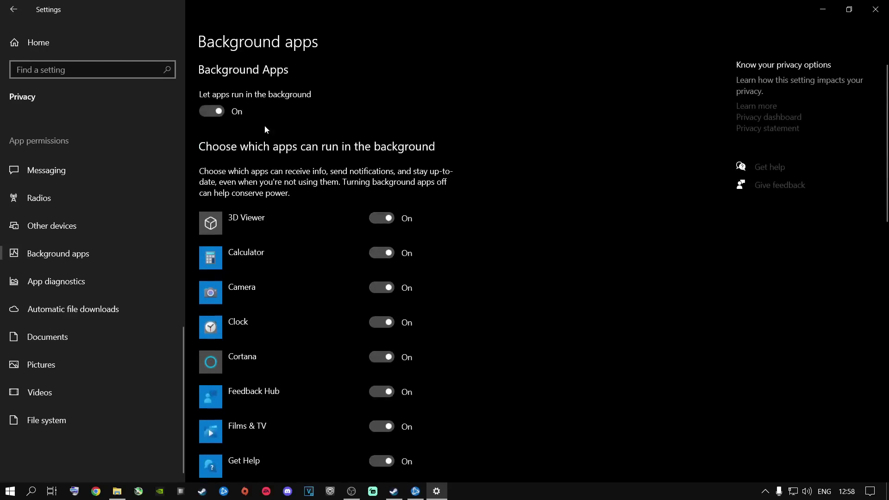
left_click(208, 113)
scroll(295, 257, "down", 12)
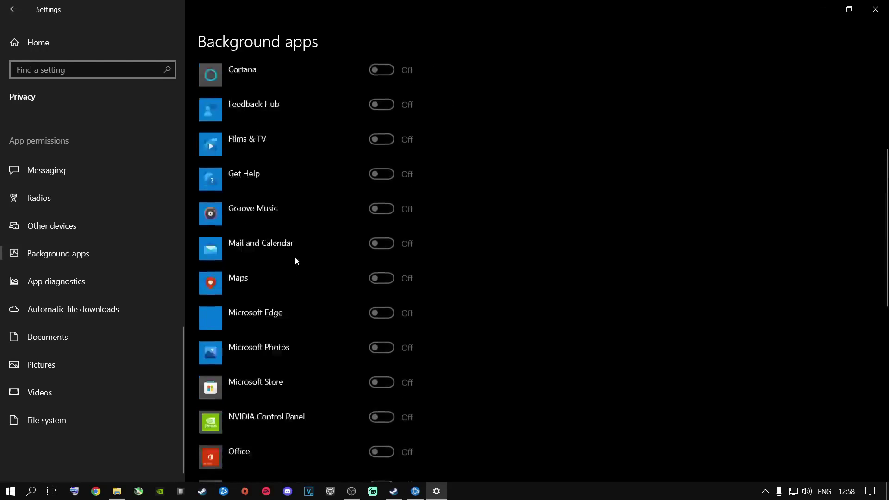
scroll(297, 261, "down", 2)
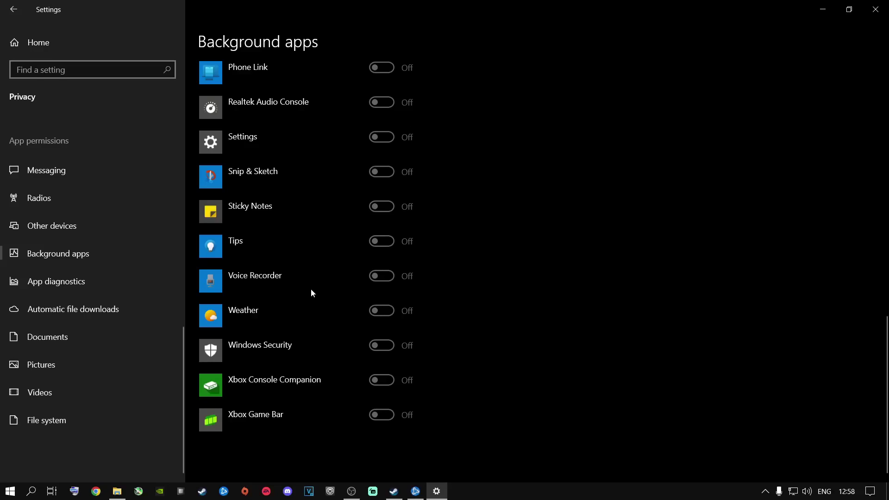
scroll(312, 290, "up", 14)
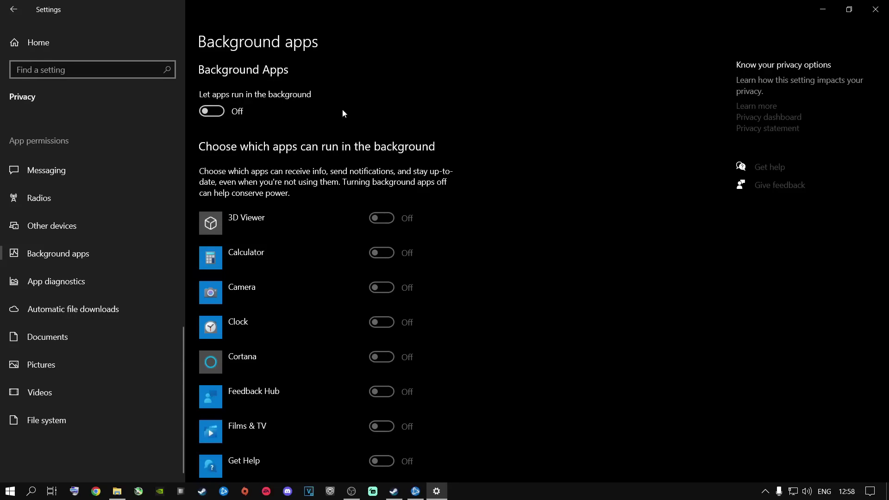
Open the Game Mode page in the gaming settings and go on to the related graphics settings.
left_click(50, 44)
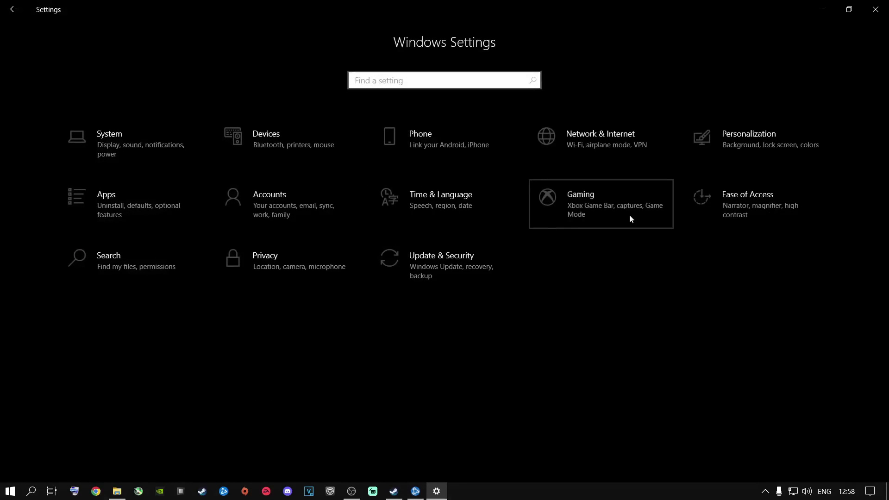
left_click(631, 219)
left_click(68, 188)
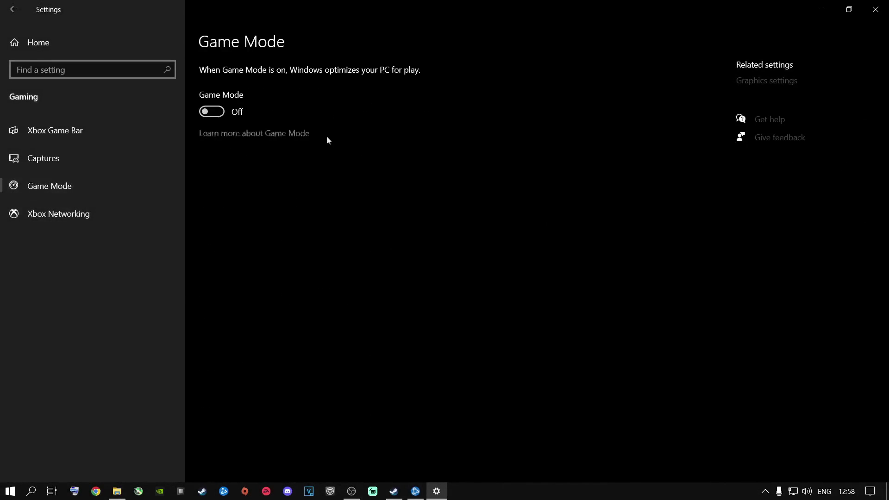
left_click(758, 83)
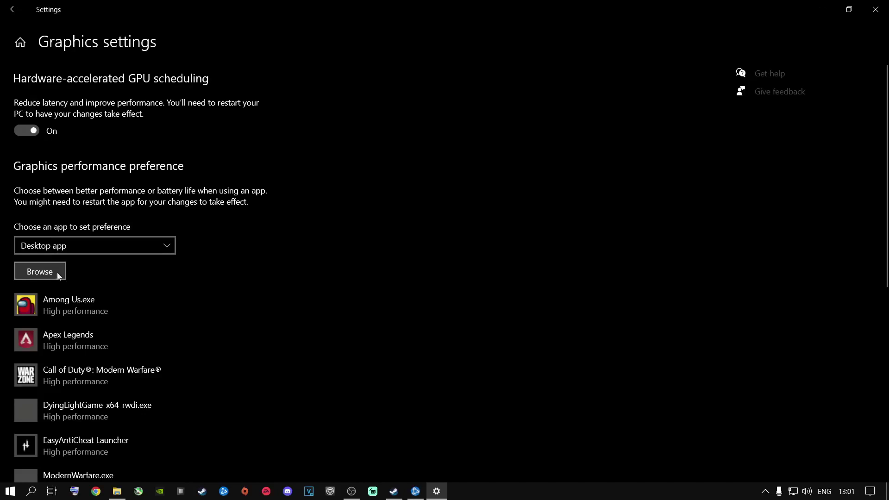
left_click(59, 272)
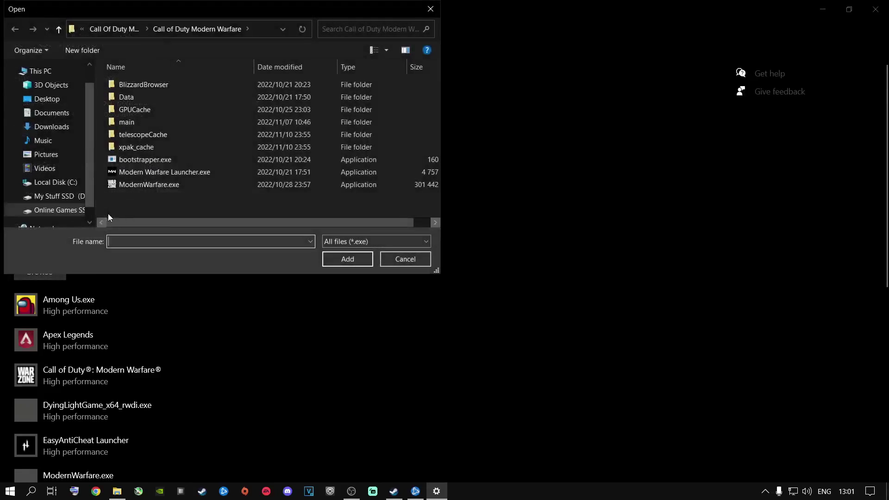
left_click(63, 211)
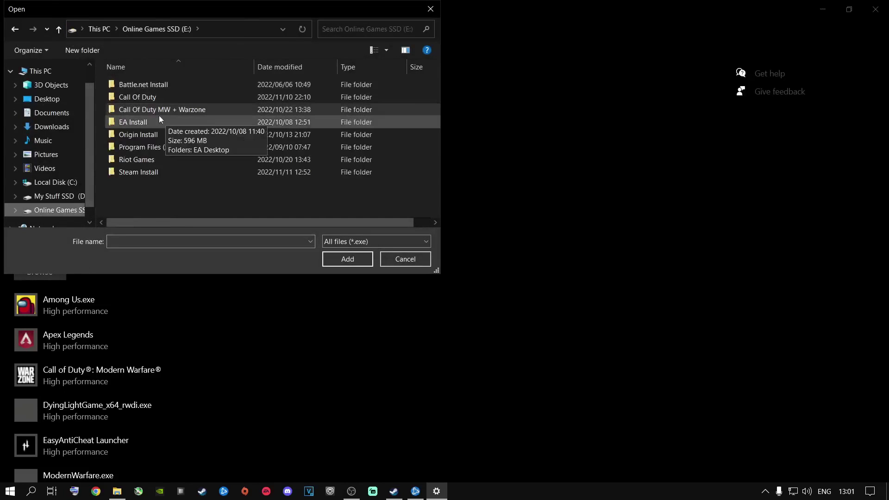
double_click(137, 173)
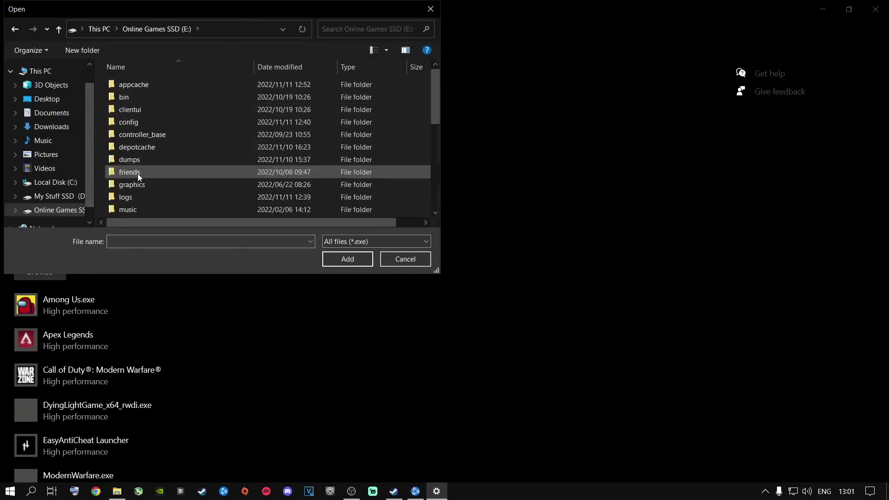
scroll(138, 160, "down", 4)
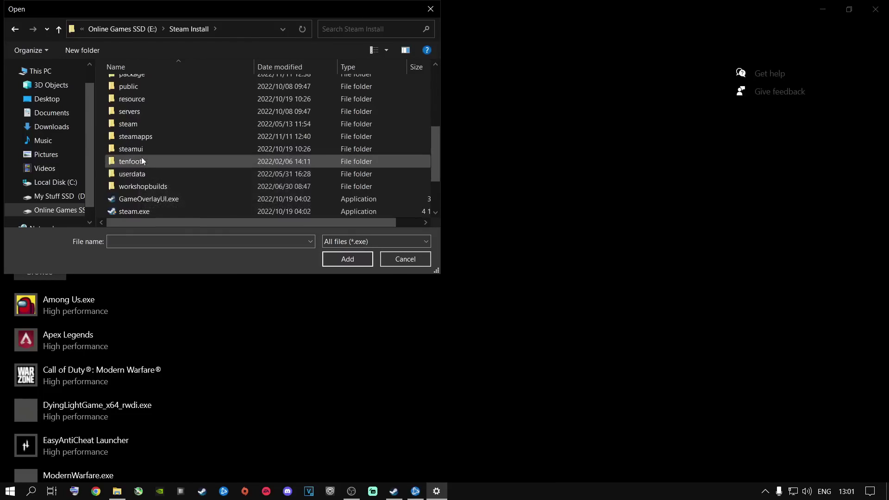
double_click(146, 138)
double_click(129, 85)
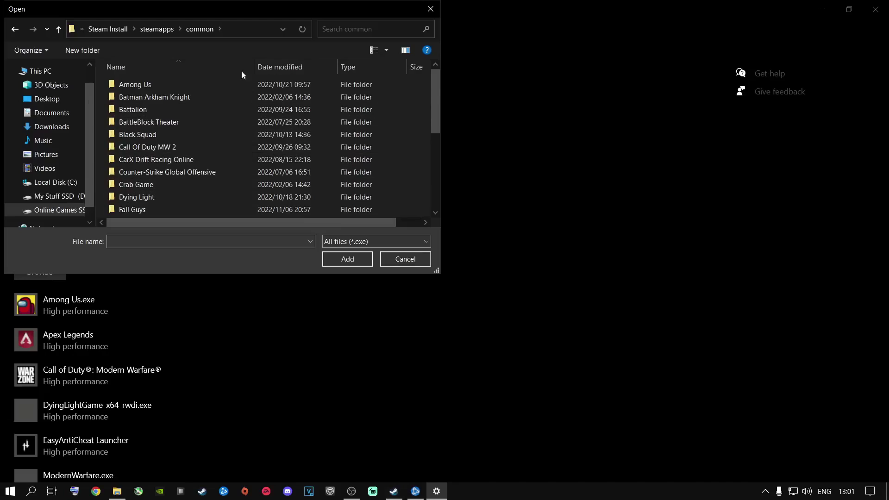
left_click(431, 9)
Add cod.exe from E:\Call Of Duty\Call of Duty\_retail_ as a desktop app to the graphics performance preference list.
left_click(40, 271)
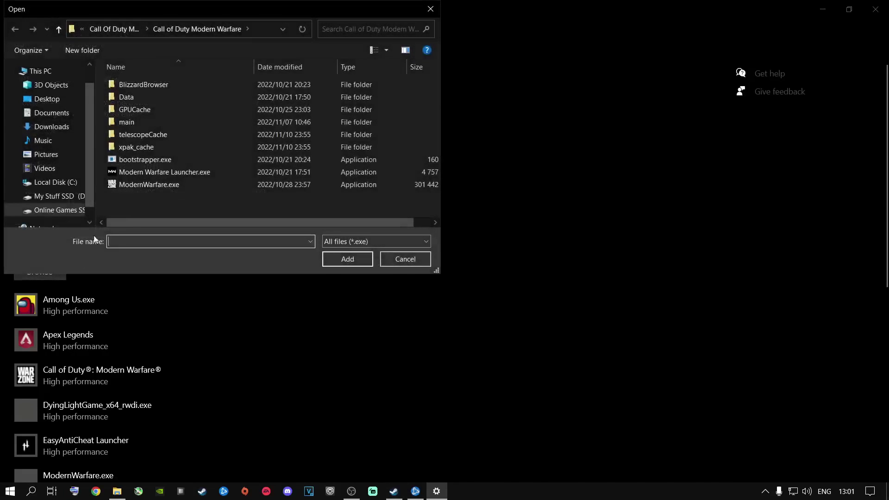
left_click(52, 210)
double_click(136, 96)
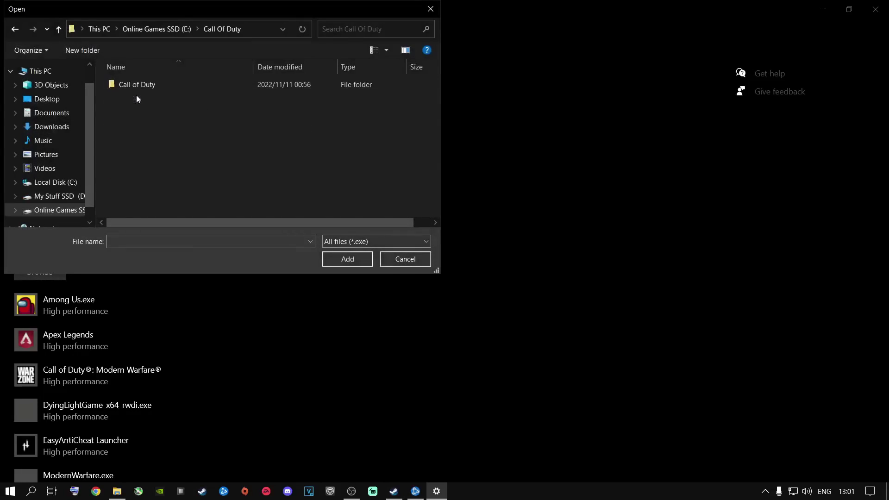
double_click(137, 88)
double_click(129, 87)
scroll(139, 186, "down", 2)
left_click(125, 187)
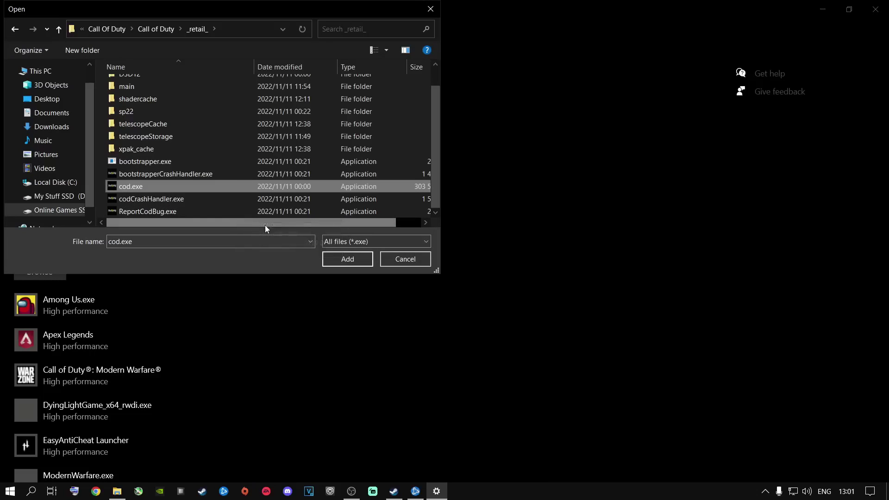
left_click_drag(266, 224, 292, 225)
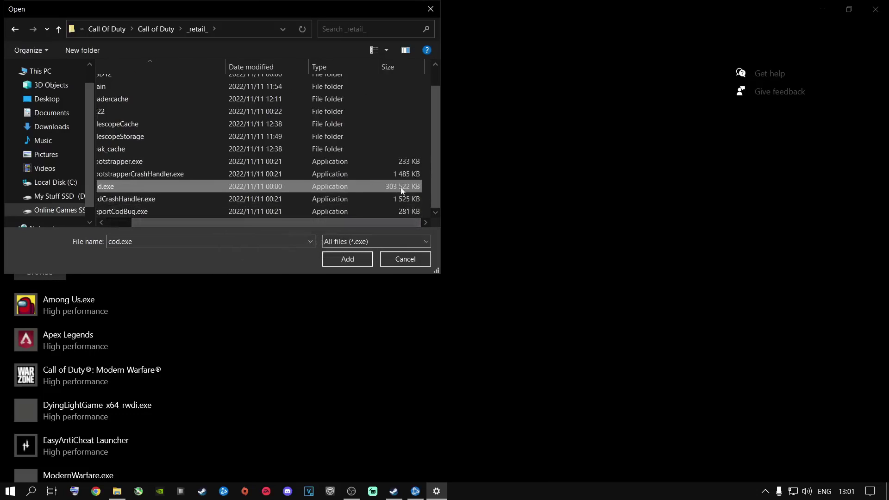
left_click_drag(227, 222, 201, 223)
left_click(347, 259)
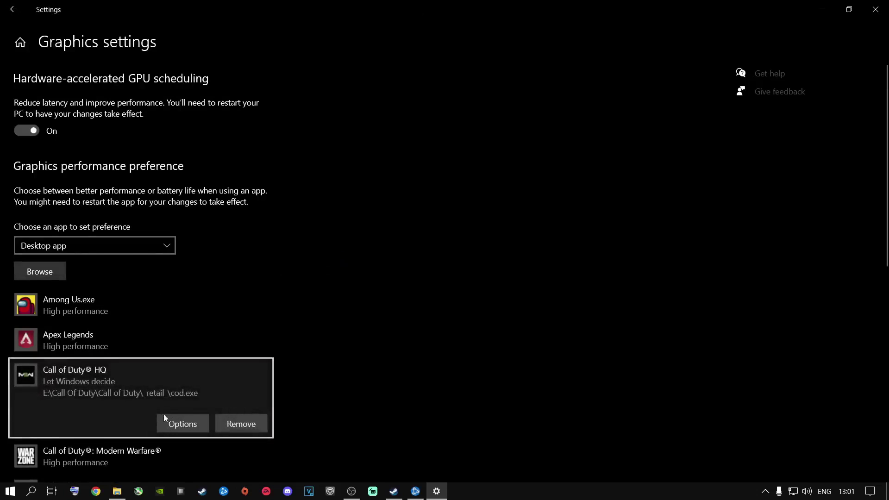
Set the graphics preference of Call of Duty HQ to High performance, save it, and close Settings.
left_click(178, 425)
left_click(366, 280)
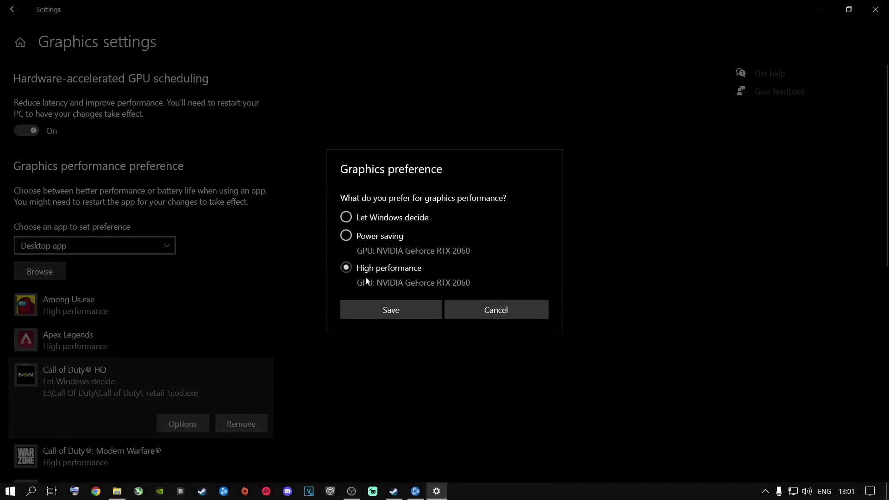
left_click(377, 308)
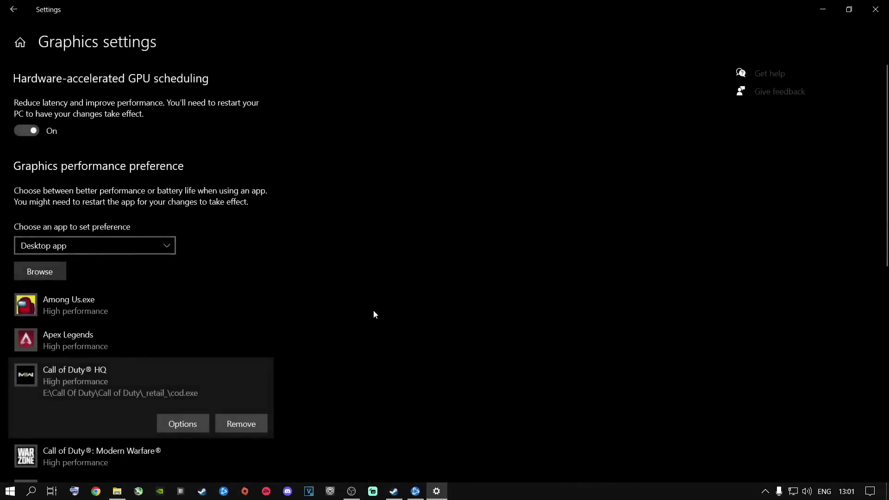
left_click(875, 9)
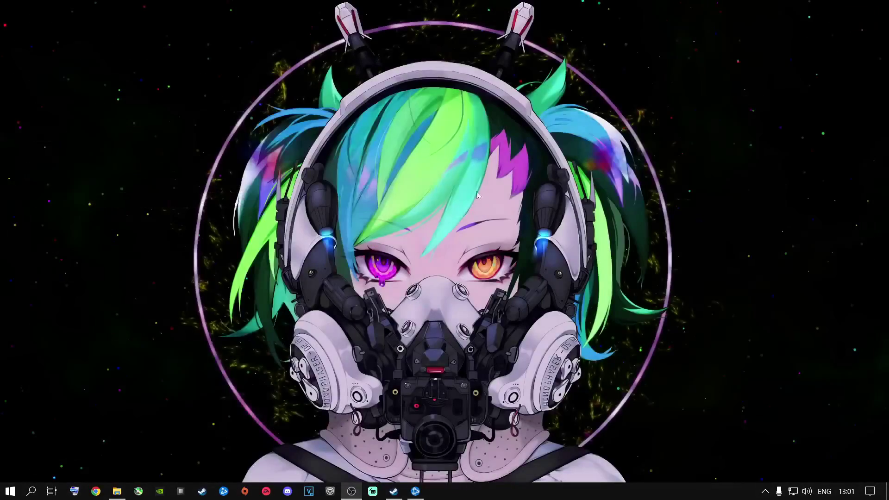
Open NVIDIA Control Panel and go from the image settings preview to the advanced global 3D settings.
right_click(392, 270)
left_click(415, 362)
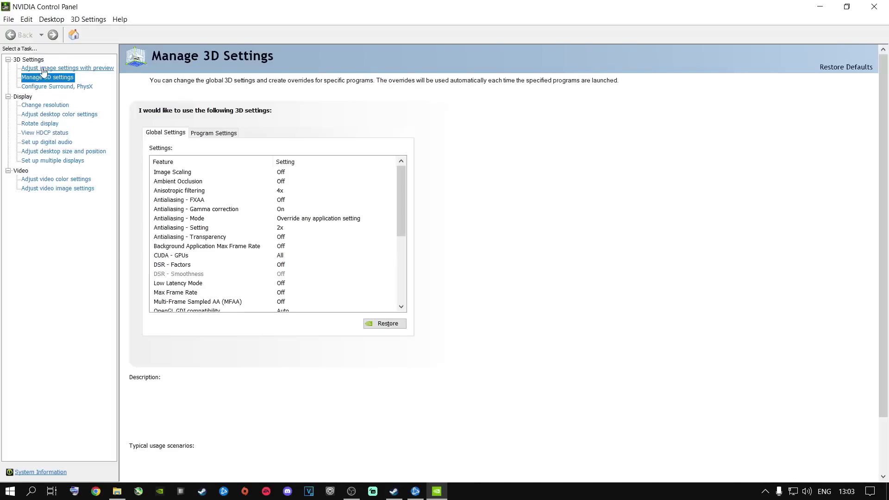
left_click(43, 68)
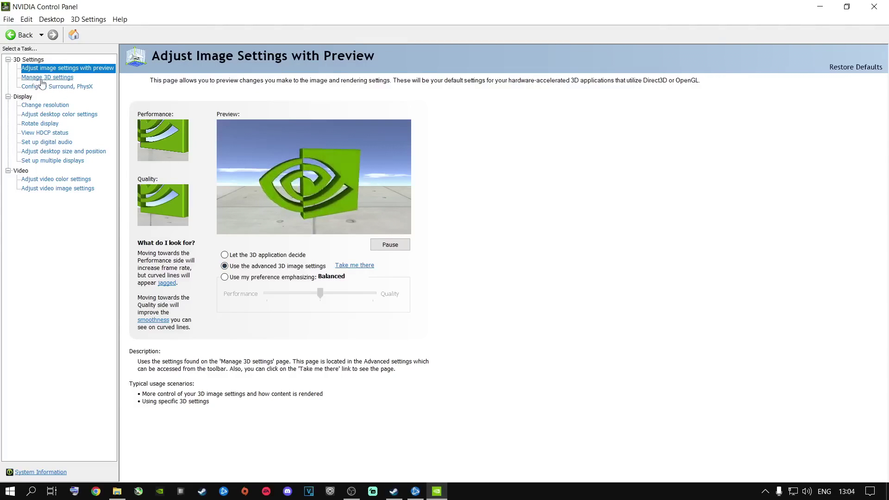
left_click(357, 265)
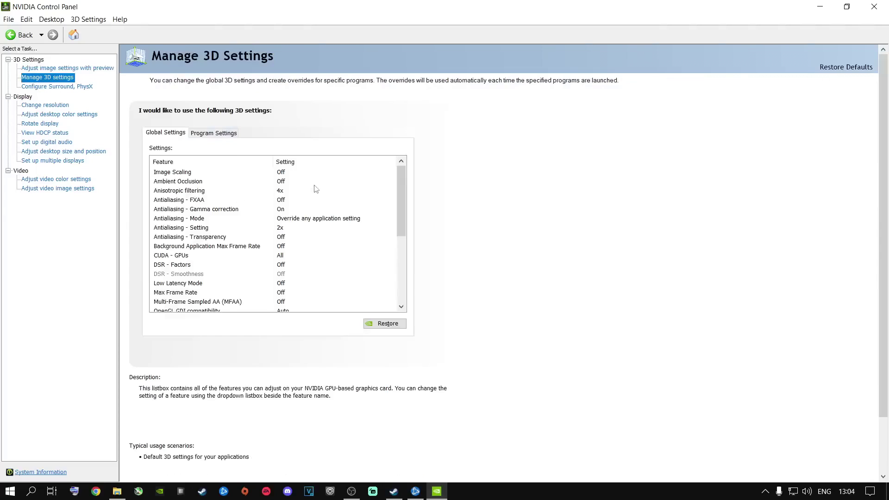
Set Texture filtering - Quality to Quality in the global 3D settings.
left_click_drag(400, 185, 401, 259)
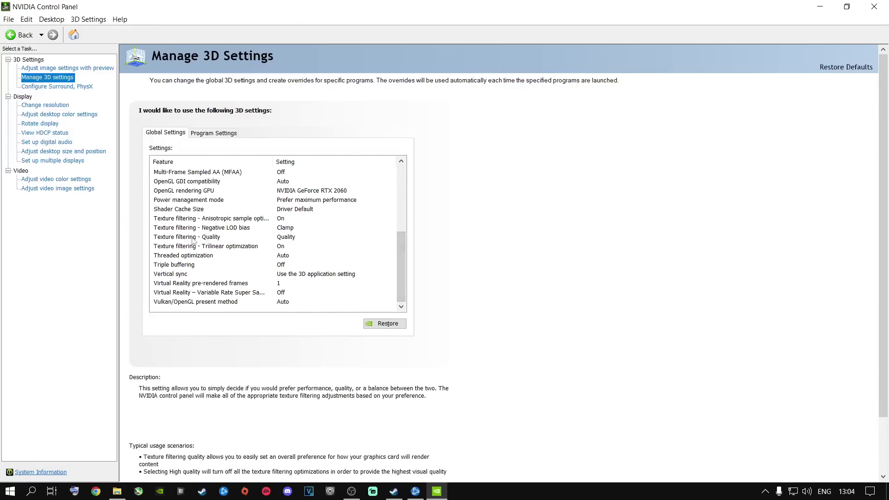
left_click(286, 237)
left_click(287, 237)
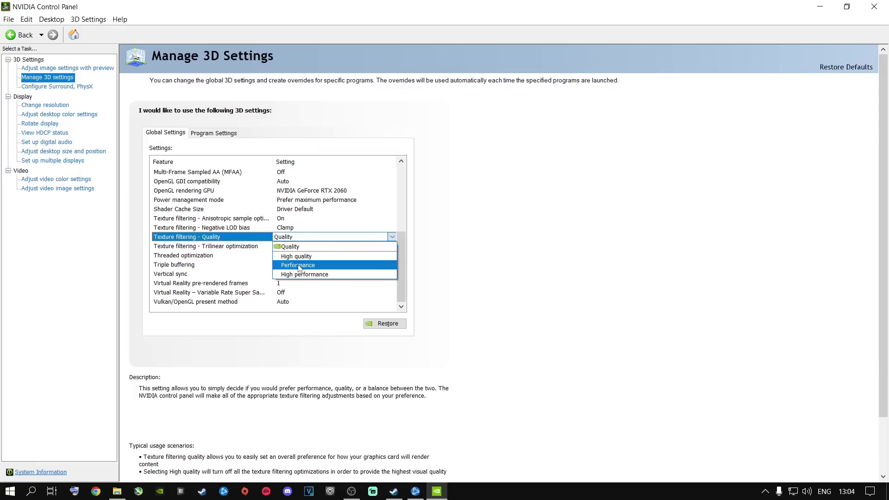
left_click(291, 246)
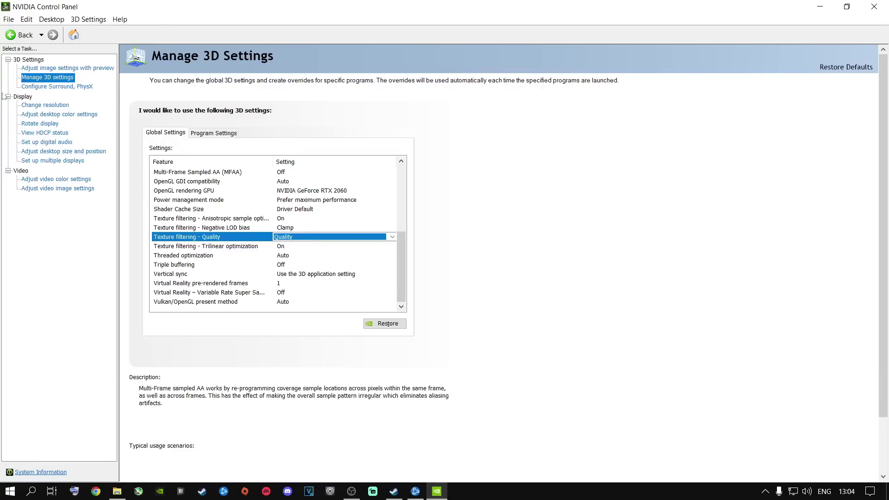
Set the PhysX processor to NVIDIA GeForce RTX 2060 and close NVIDIA Control Panel.
left_click(51, 86)
left_click(388, 154)
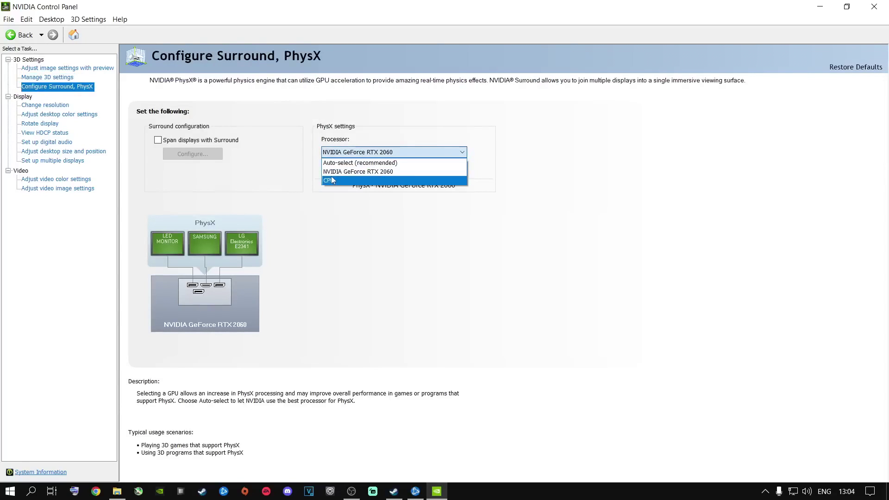
left_click(348, 173)
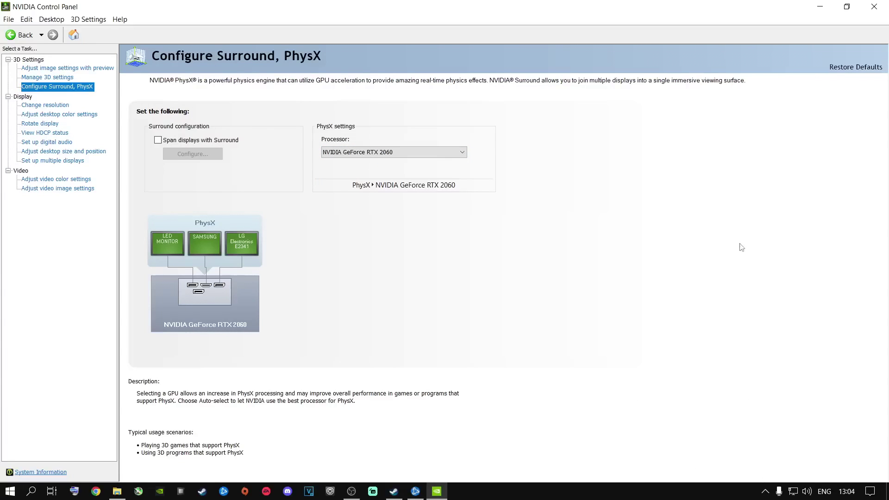
left_click(875, 6)
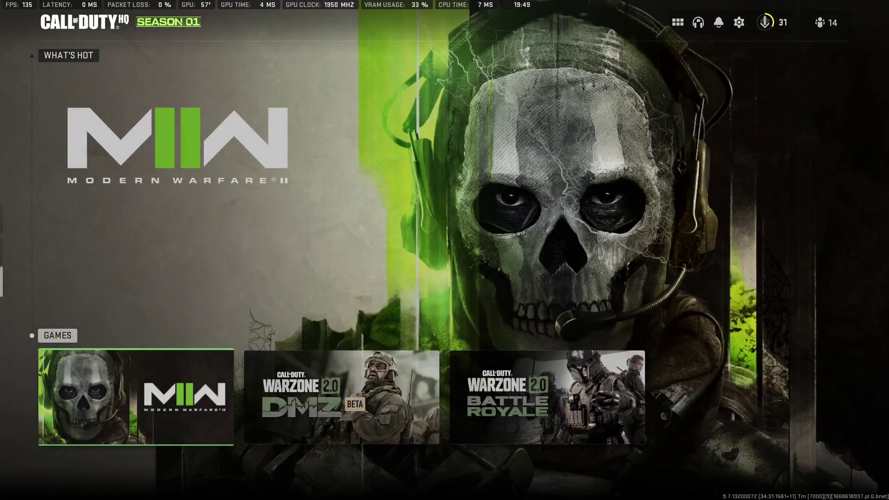
Switch to Call of Duty HQ and examine the custom telemetry options in the game's Interface settings.
mouse_move(373, 422)
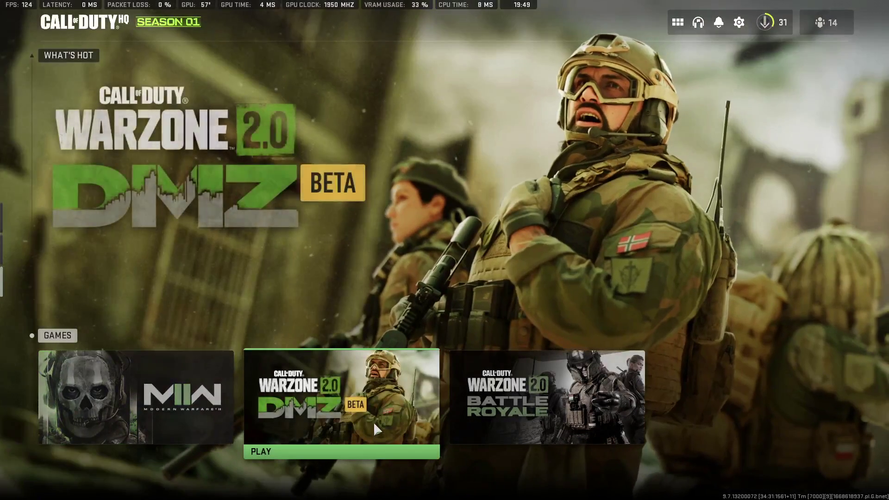
mouse_move(512, 406)
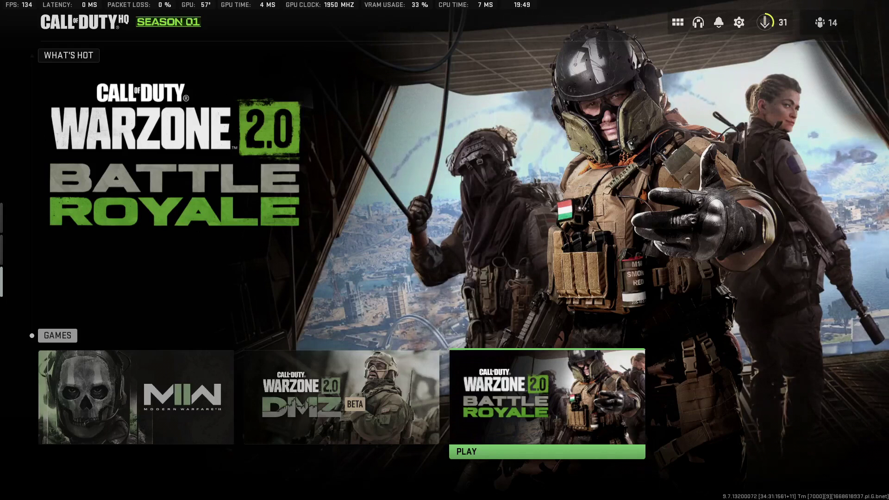
left_click(739, 22)
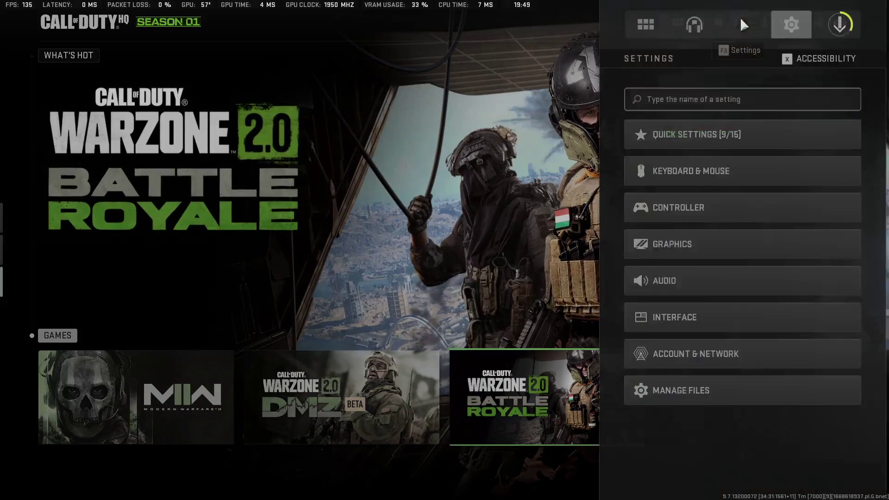
left_click(654, 318)
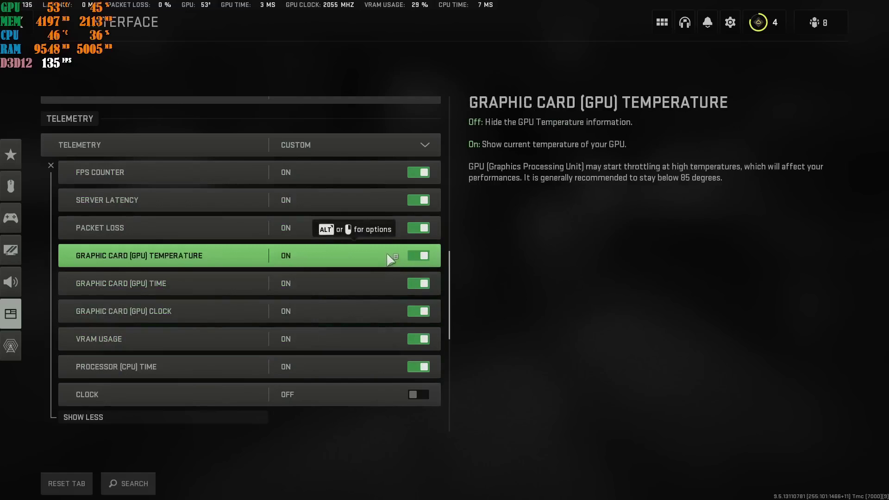
Go from the Interface settings to the display section of the game's Graphics settings.
left_click(31, 313)
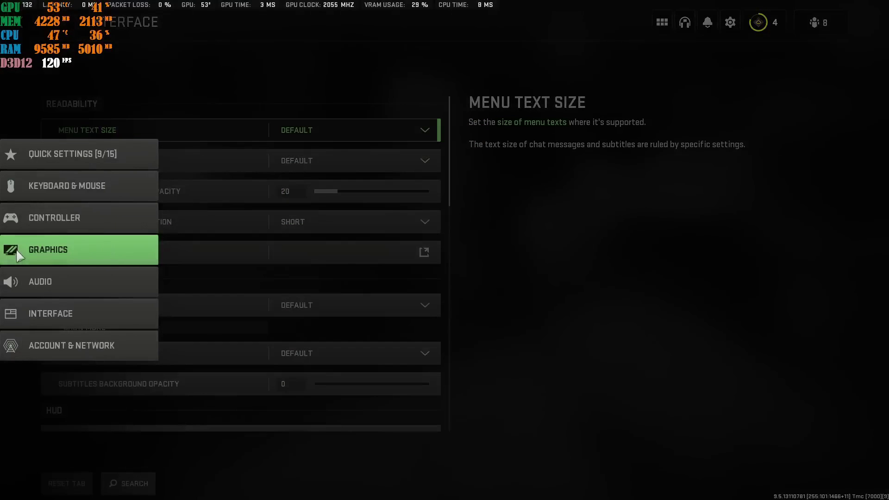
left_click(17, 252)
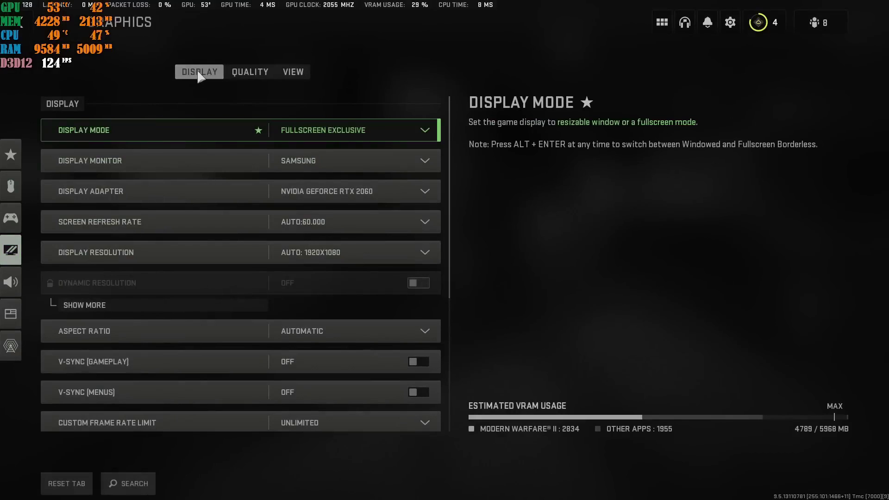